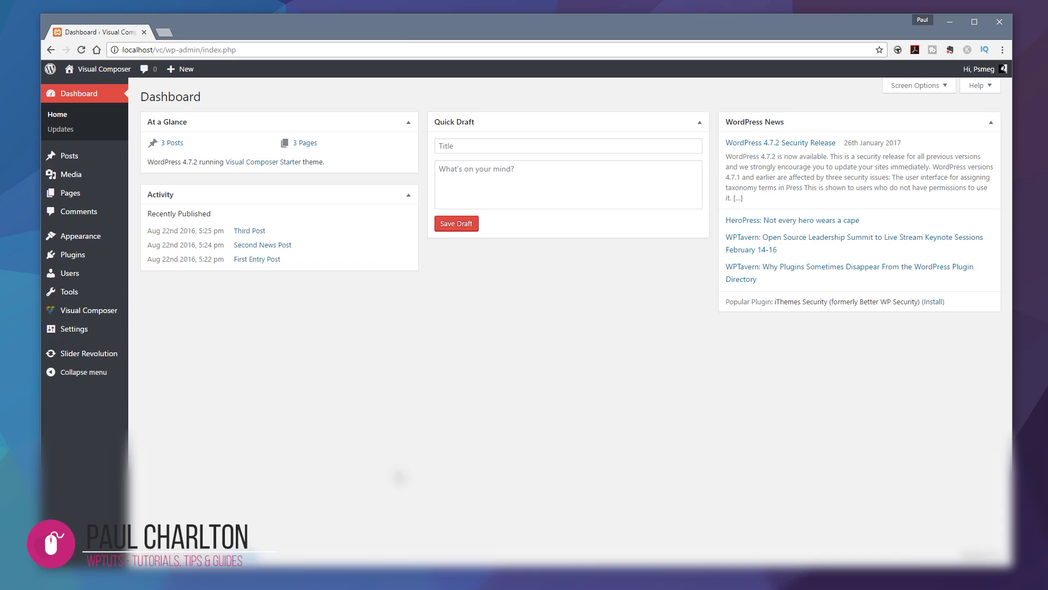
On the Add Plugins page, search the plugin directory for 'better wordpress recaptcha'
mouse_move(85, 271)
mouse_move(73, 255)
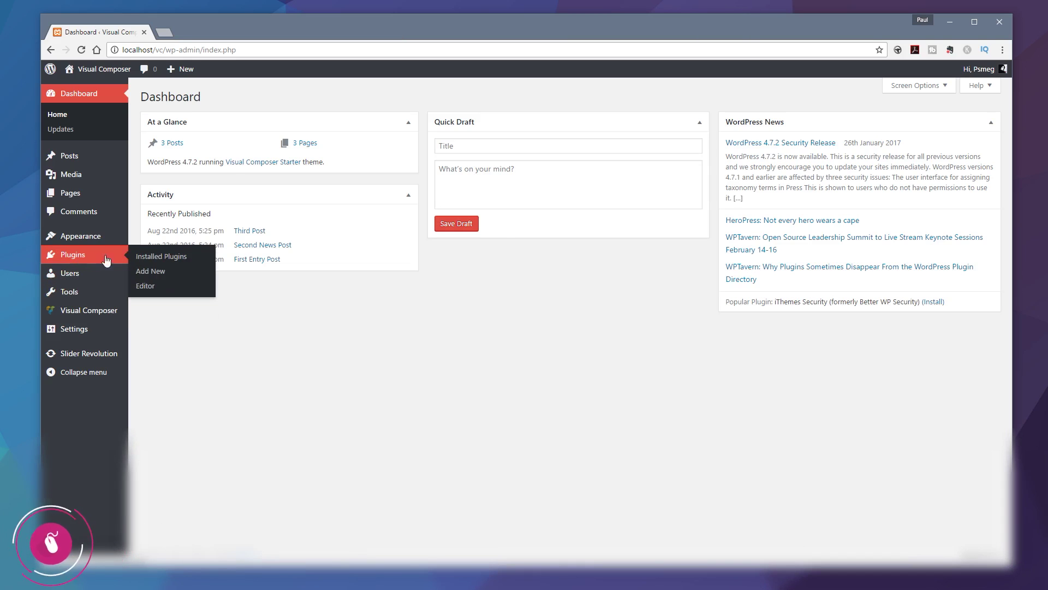
click(155, 271)
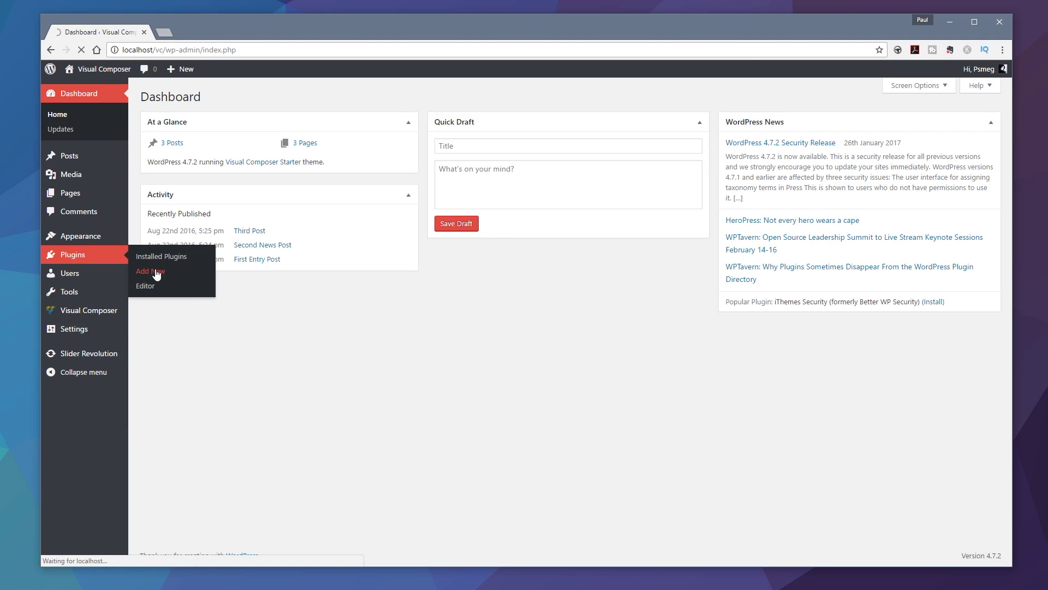
click(879, 130)
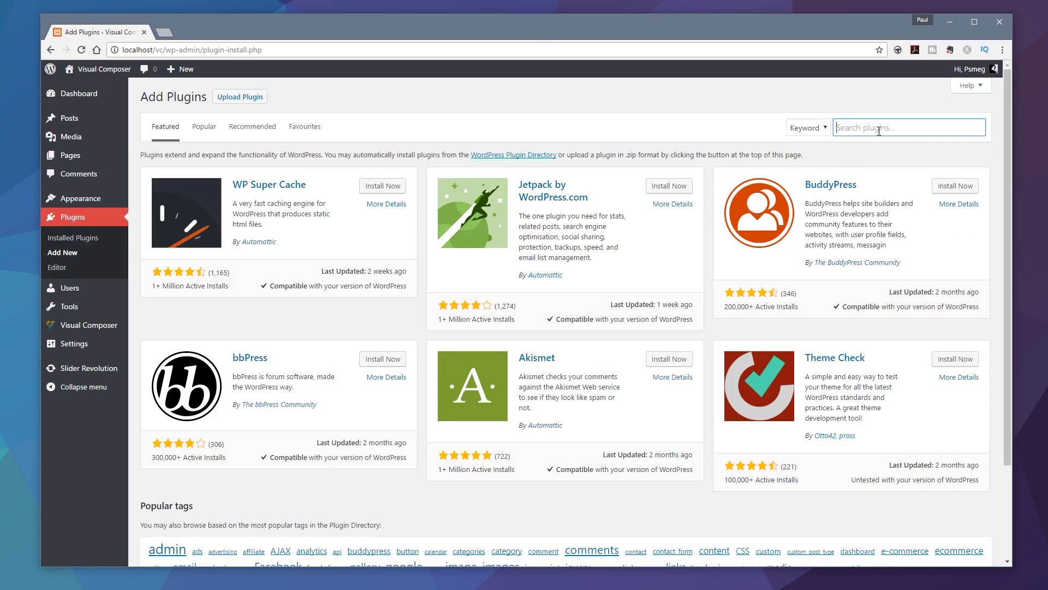
text(better wor)
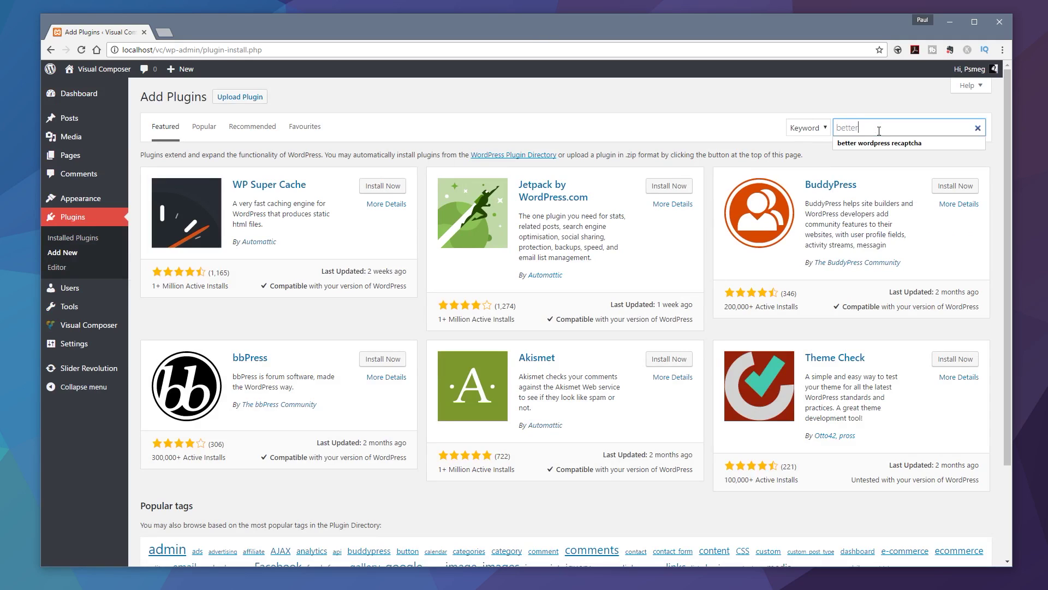
text(dpress recaptcha)
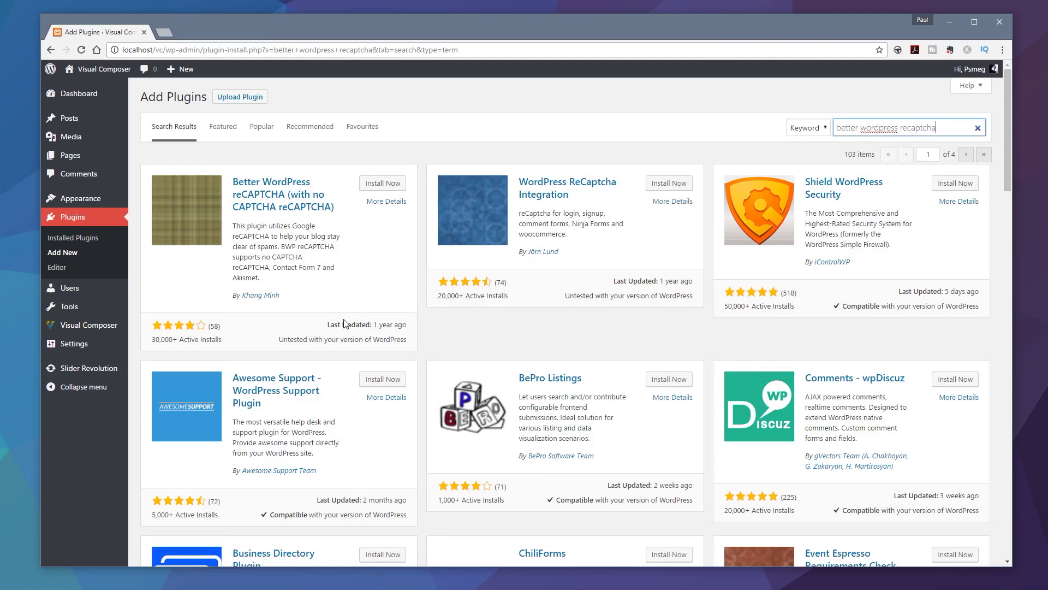
Install Better WordPress reCAPTCHA from the search results and activate it
click(344, 323)
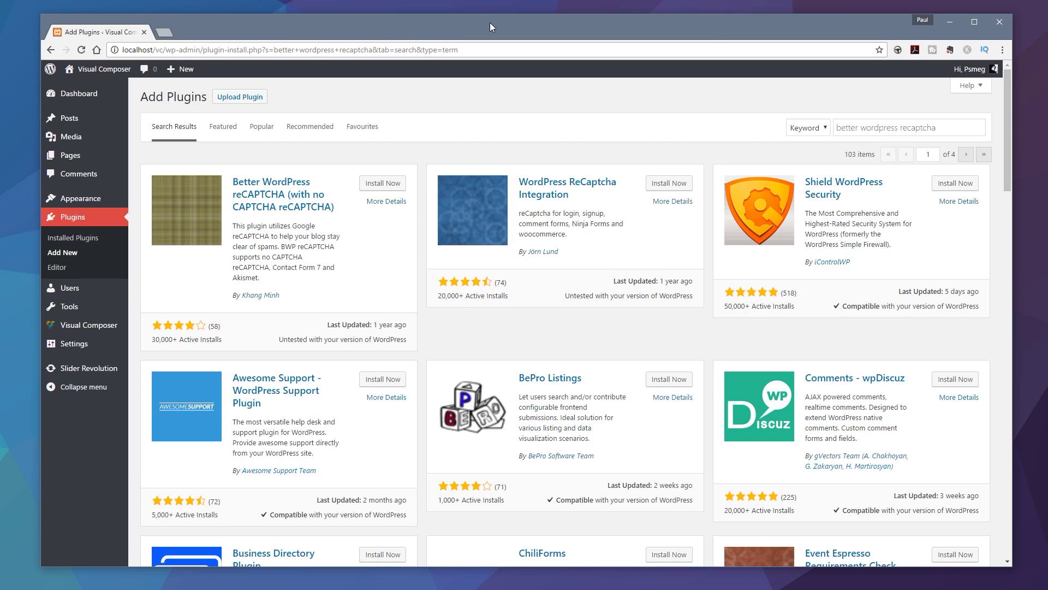
click(387, 186)
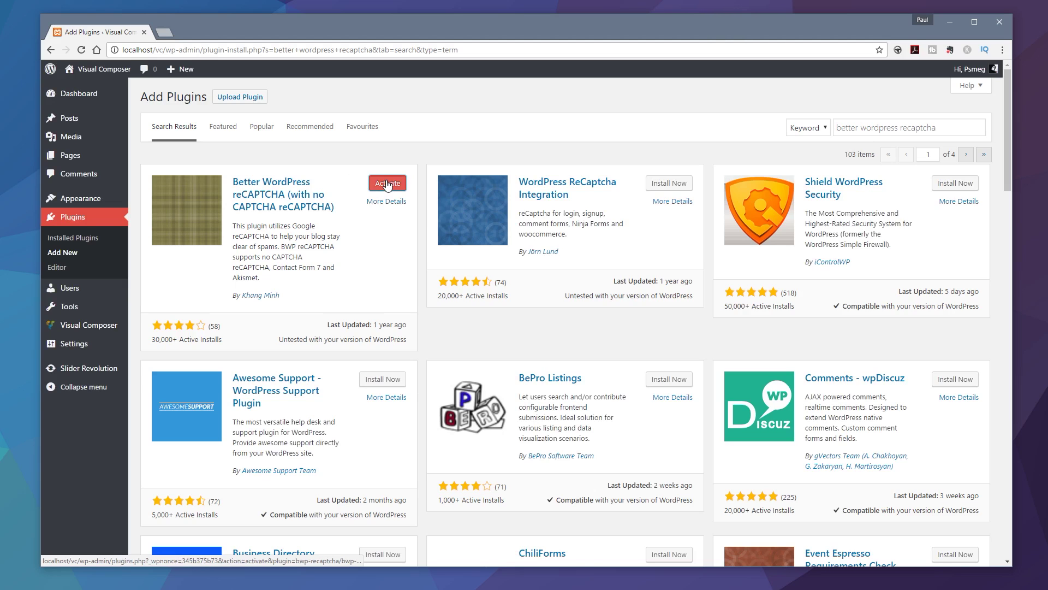
click(387, 184)
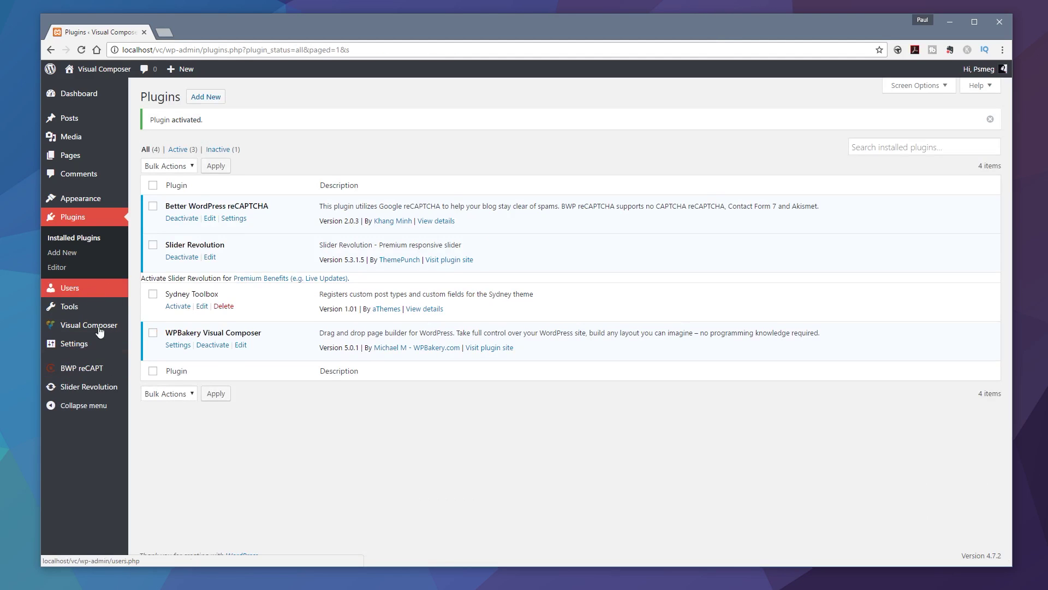
Open BWP reCAPTCHA General Options and scroll down to the empty Site Key and Secret Key fields
mouse_move(109, 387)
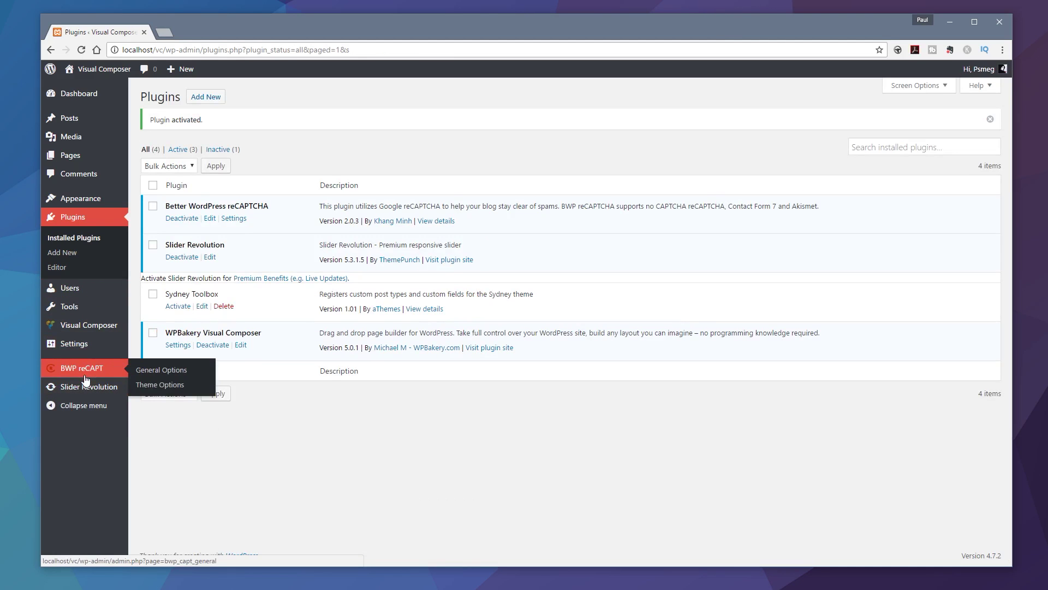
click(161, 372)
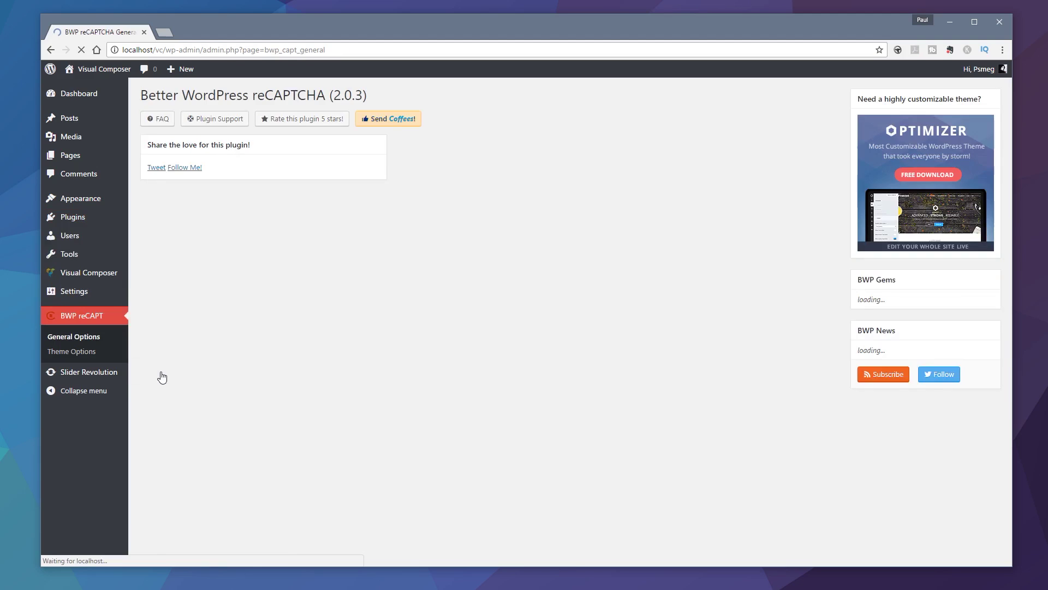
scroll(283, 173, down, 1)
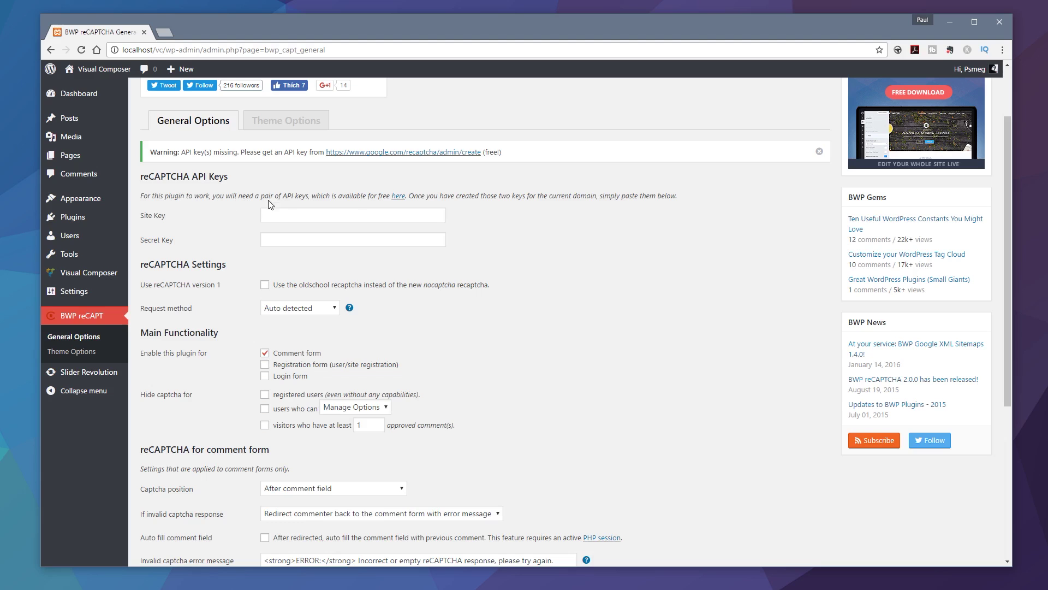
Go to the Google reCAPTCHA admin page and label the new site 'Test Site'
click(398, 196)
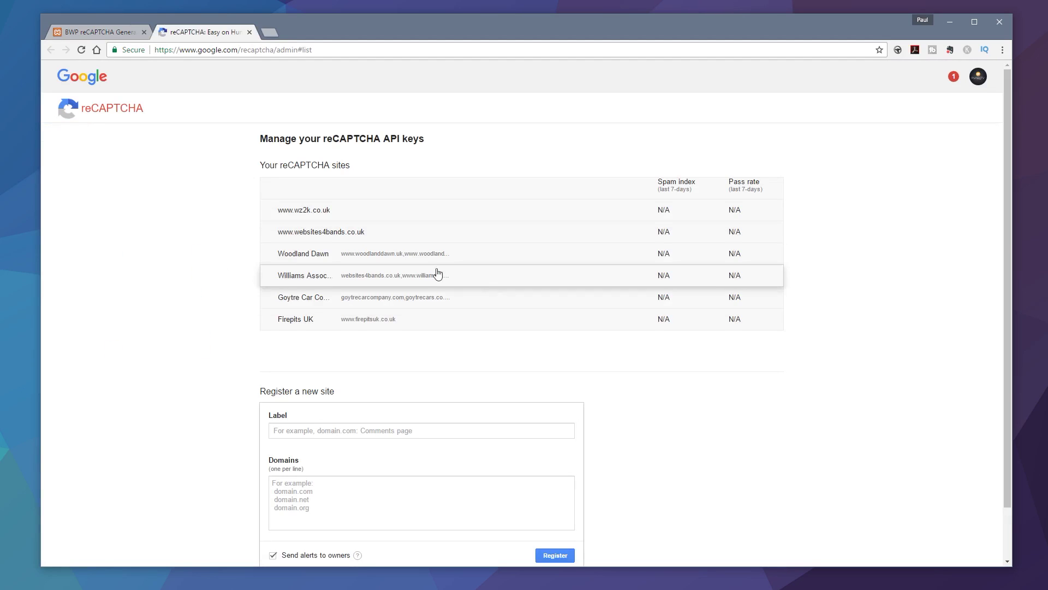
scroll(169, 276, down, 2)
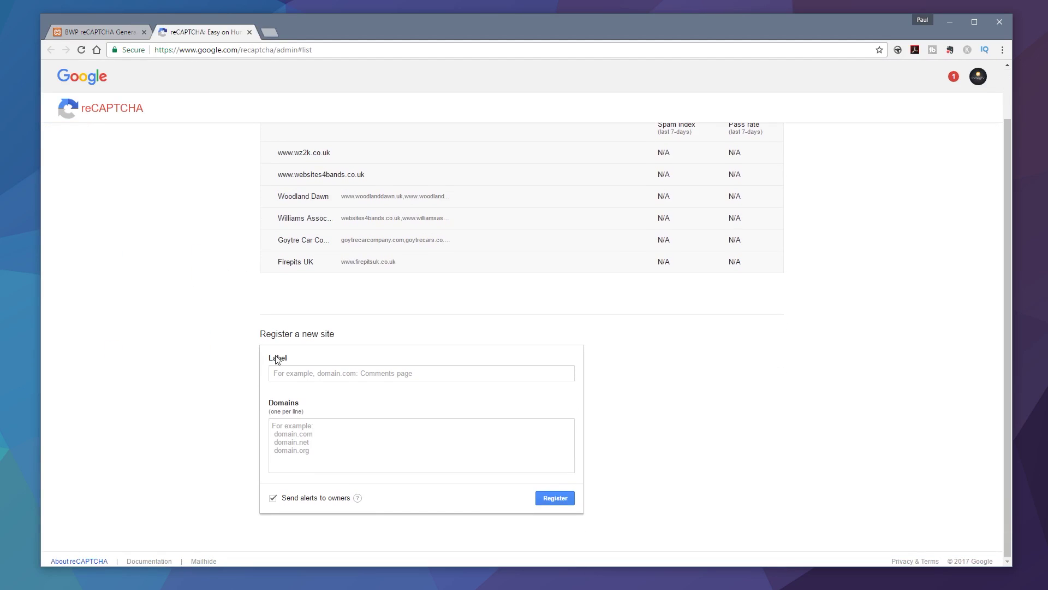
click(303, 372)
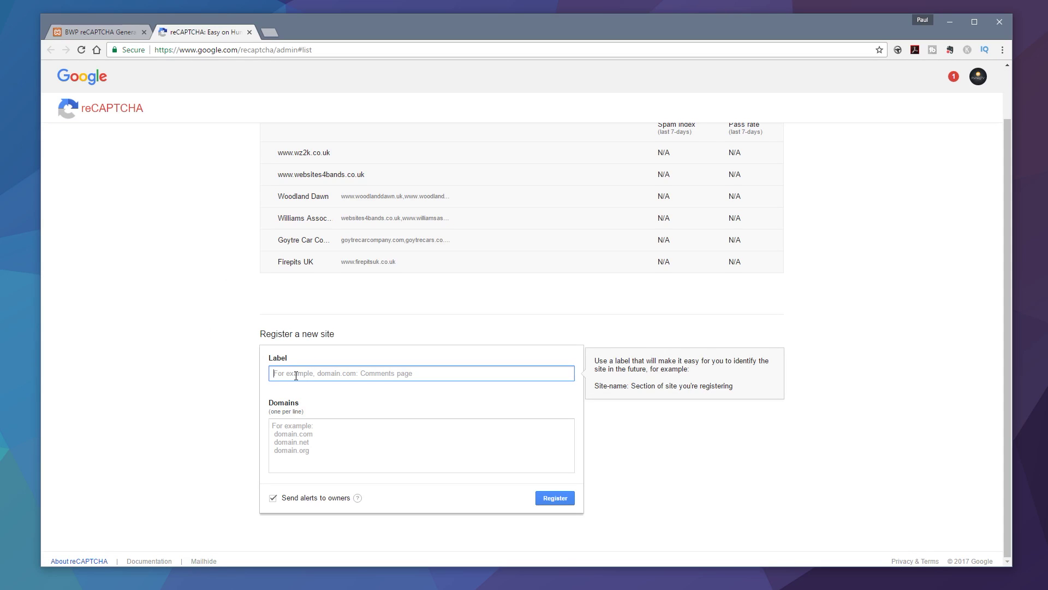
text(Test )
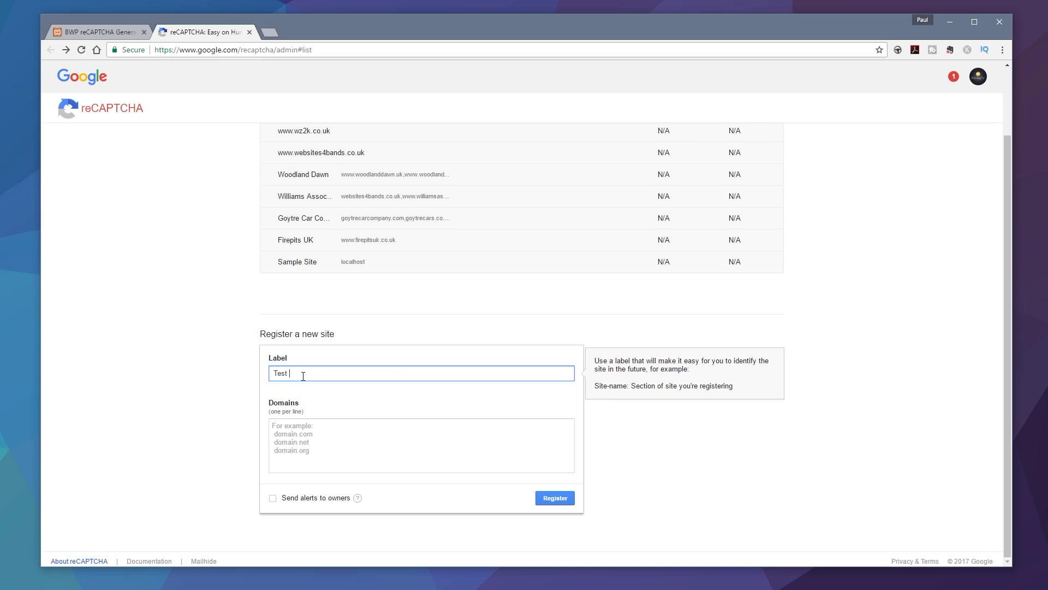
text(Site)
click(295, 431)
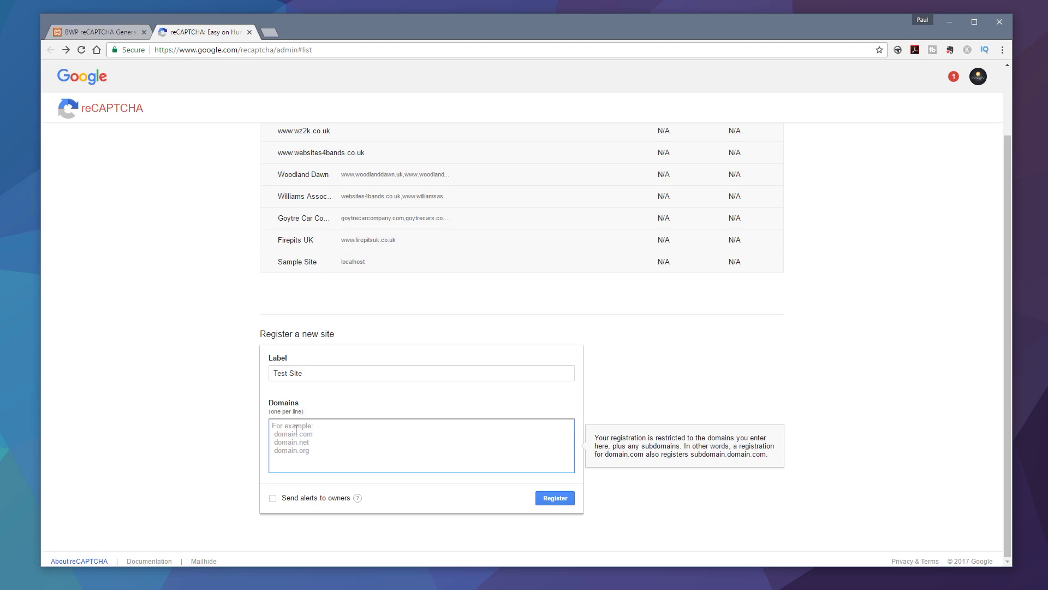
text(http://localhost/vc/)
drag(290, 429, 227, 426)
key(BackSpace)
drag(358, 429, 302, 423)
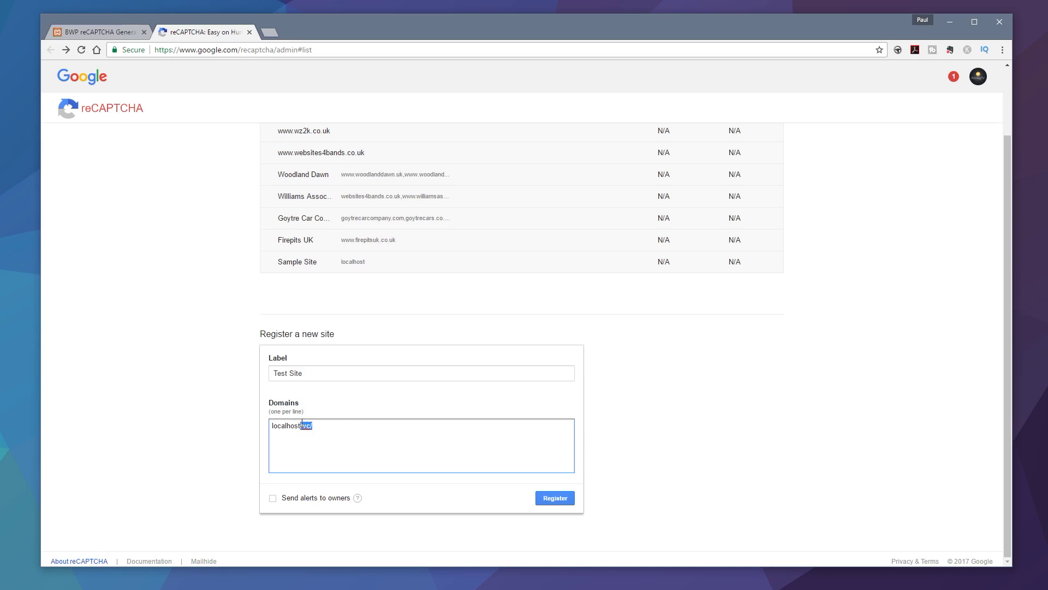
key(BackSpace)
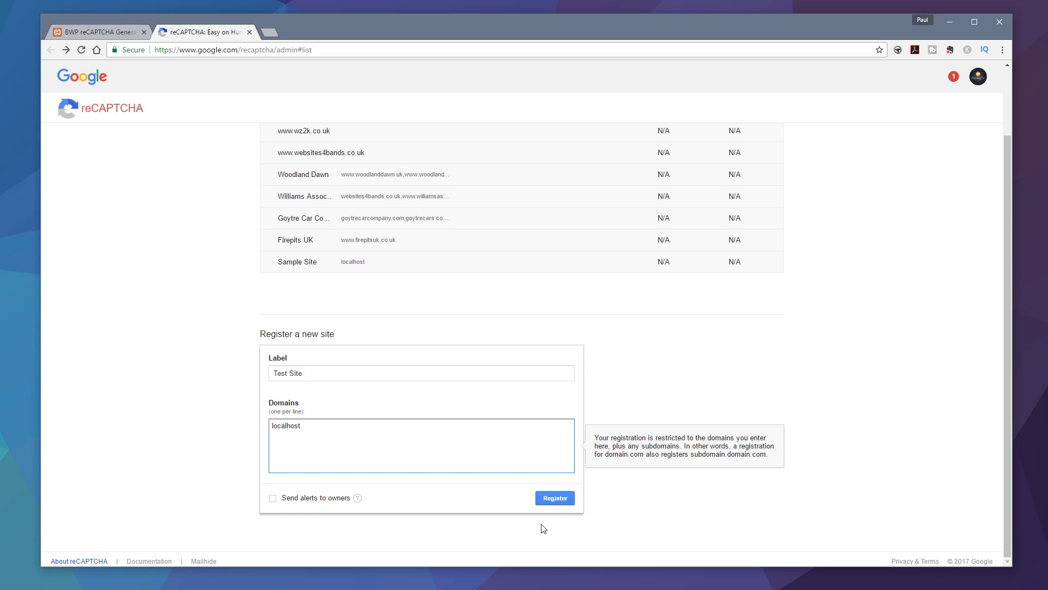
Register Test Site and paste its generated site key into WordPress's Site Key field
click(552, 500)
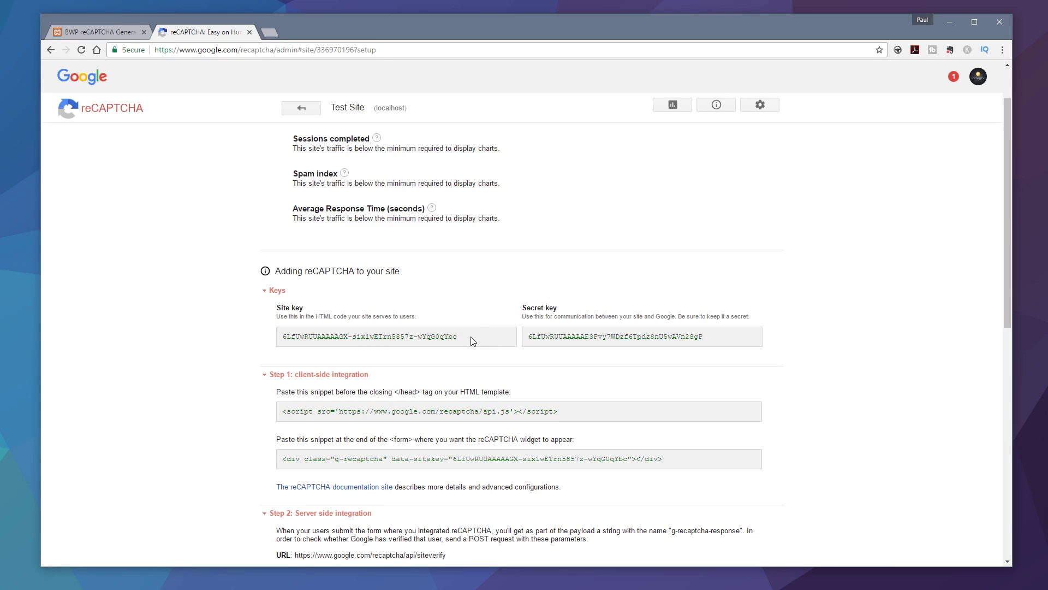
drag(470, 341, 280, 344)
key(ctrl+c)
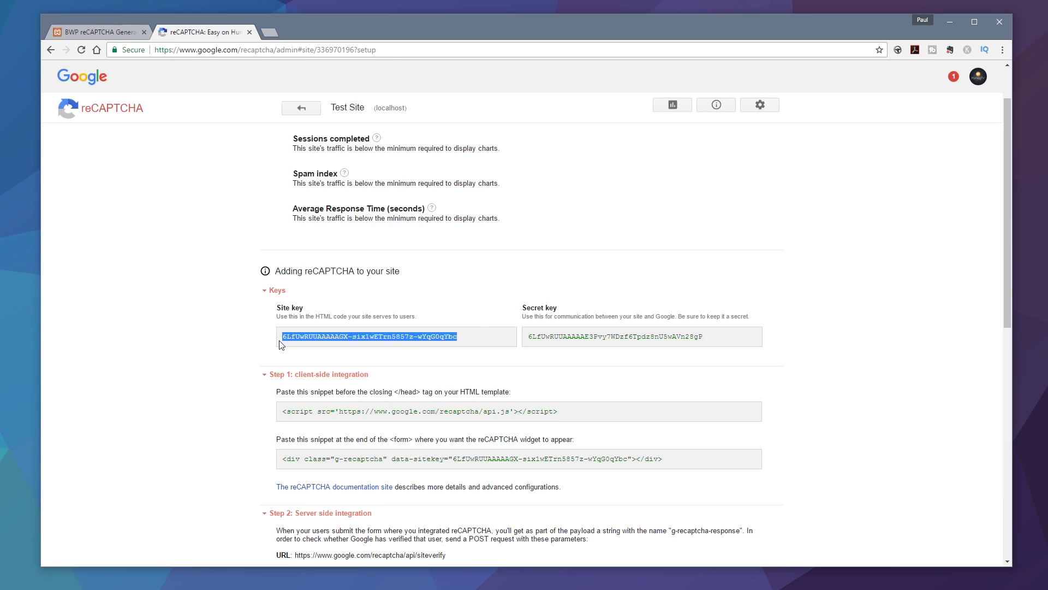
click(94, 31)
click(286, 216)
key(ctrl+v)
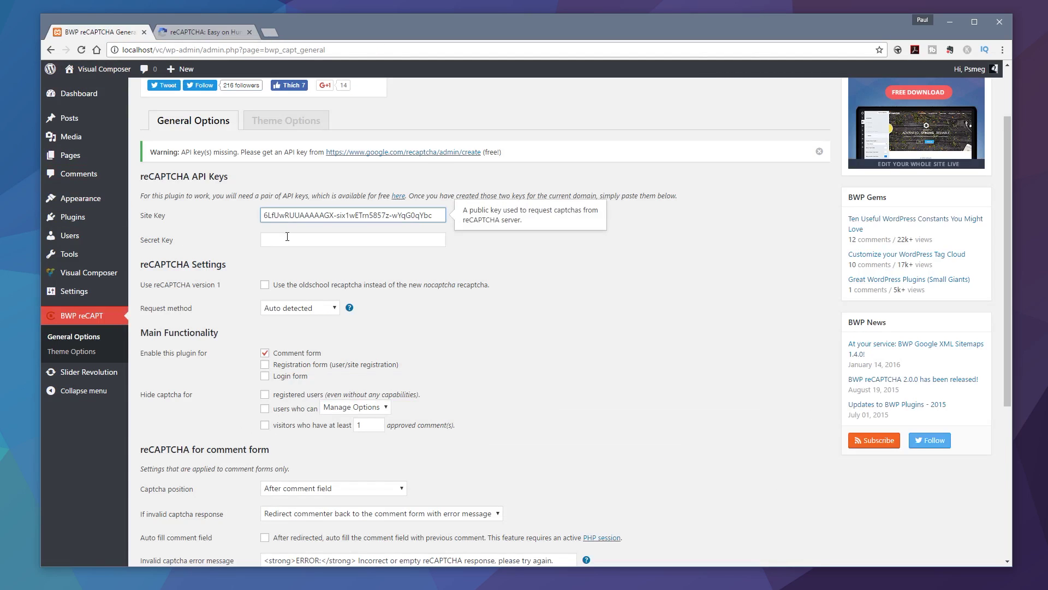
Copy the secret key from Google and paste it into the Secret Key field
click(287, 238)
click(222, 34)
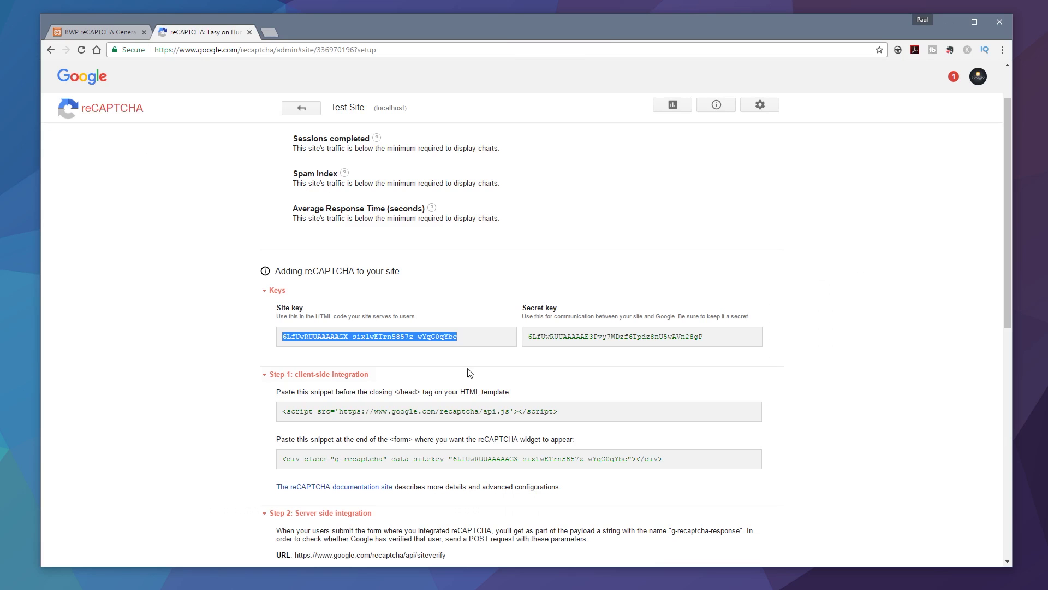
drag(707, 339, 521, 340)
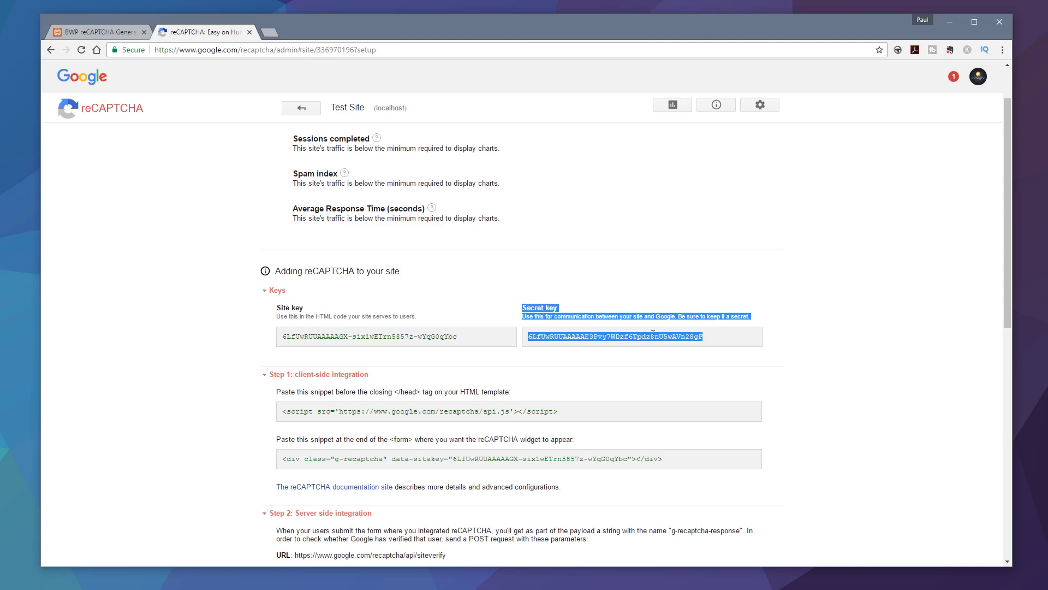
drag(704, 339, 535, 344)
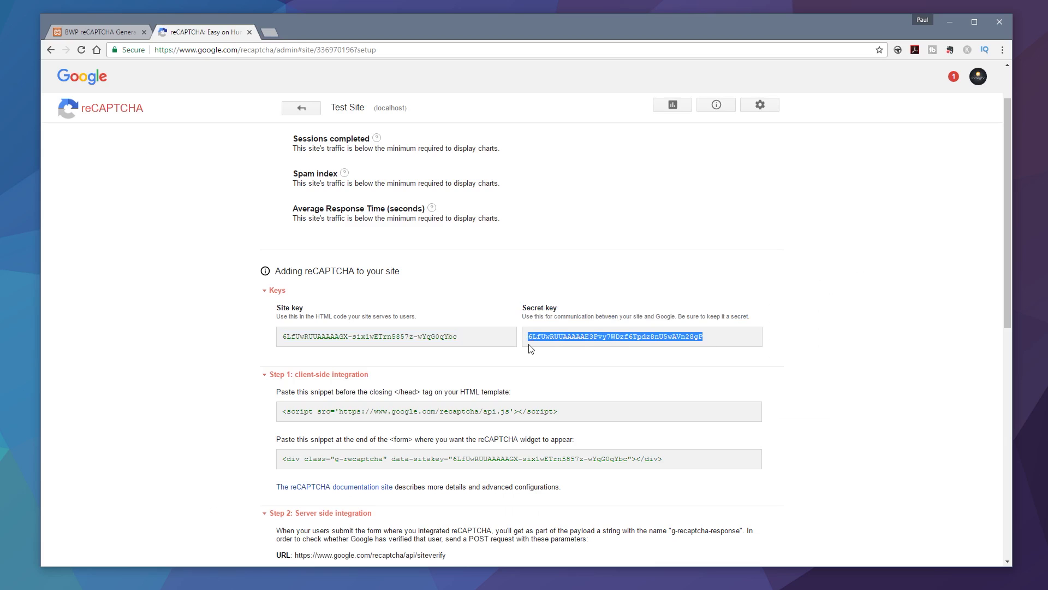
click(121, 34)
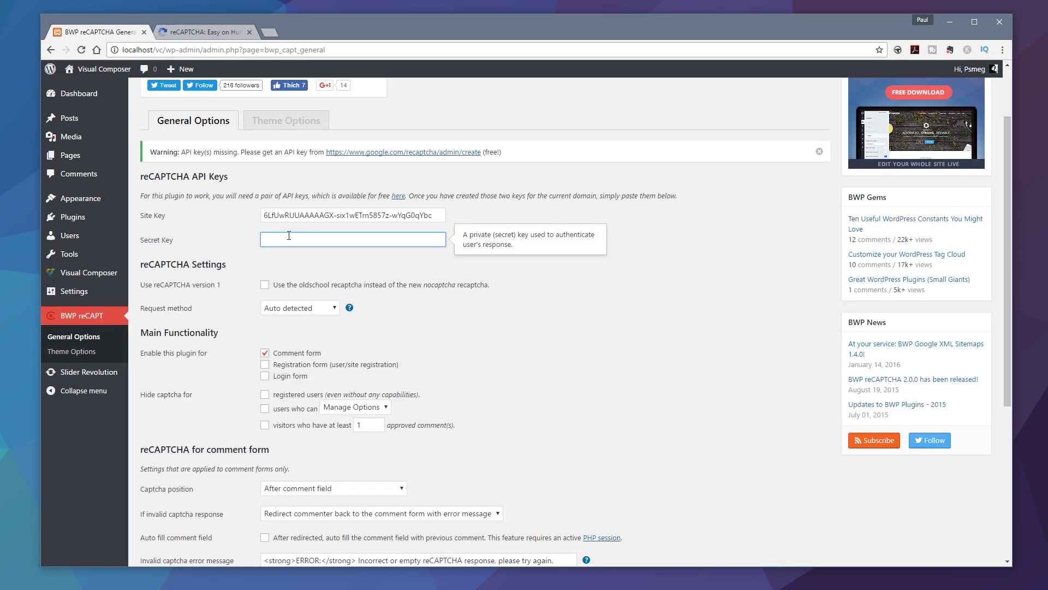
key(ctrl+v)
Save the BWP reCAPTCHA settings holding the new site and secret keys
click(605, 314)
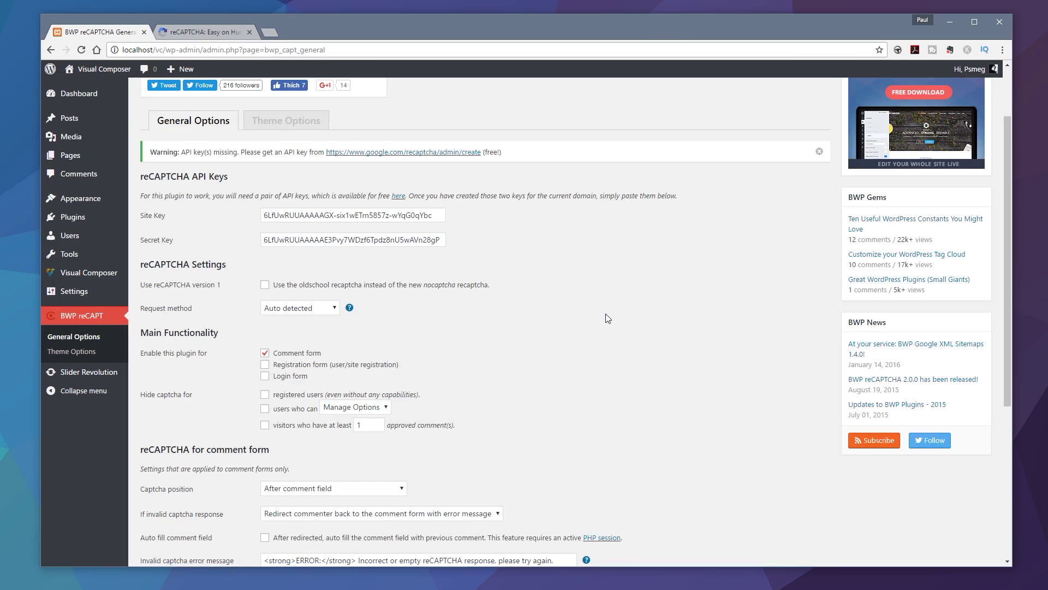
scroll(608, 318, down, 1)
scroll(606, 322, down, 5)
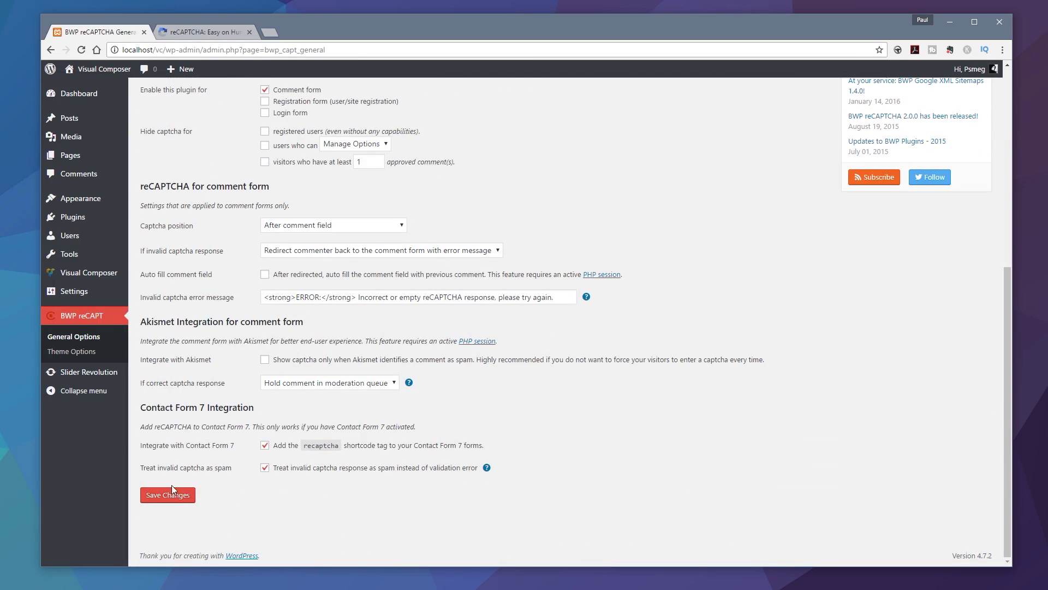
click(196, 497)
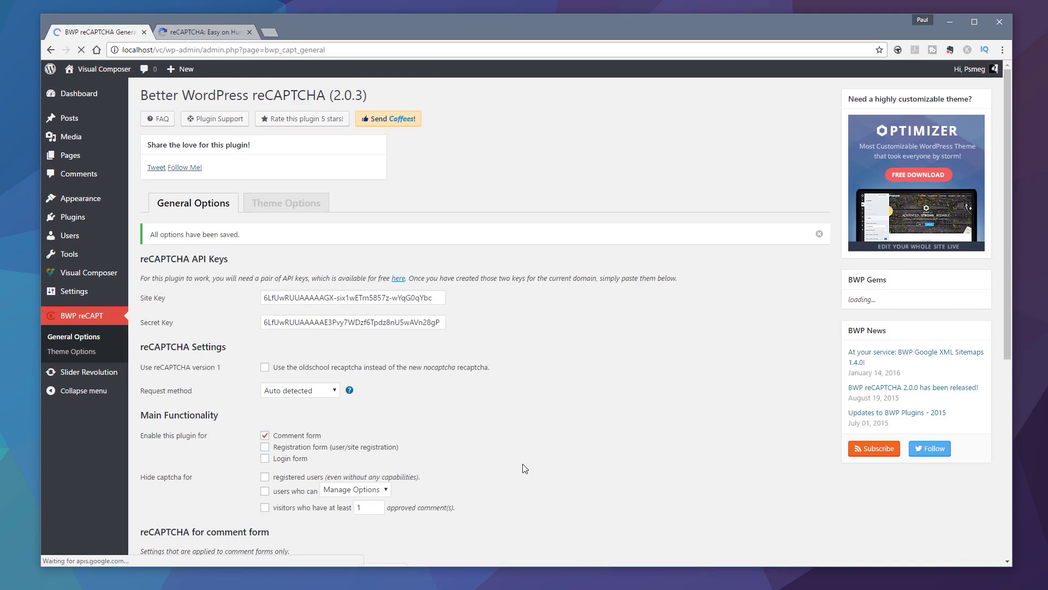
scroll(552, 457, down, 2)
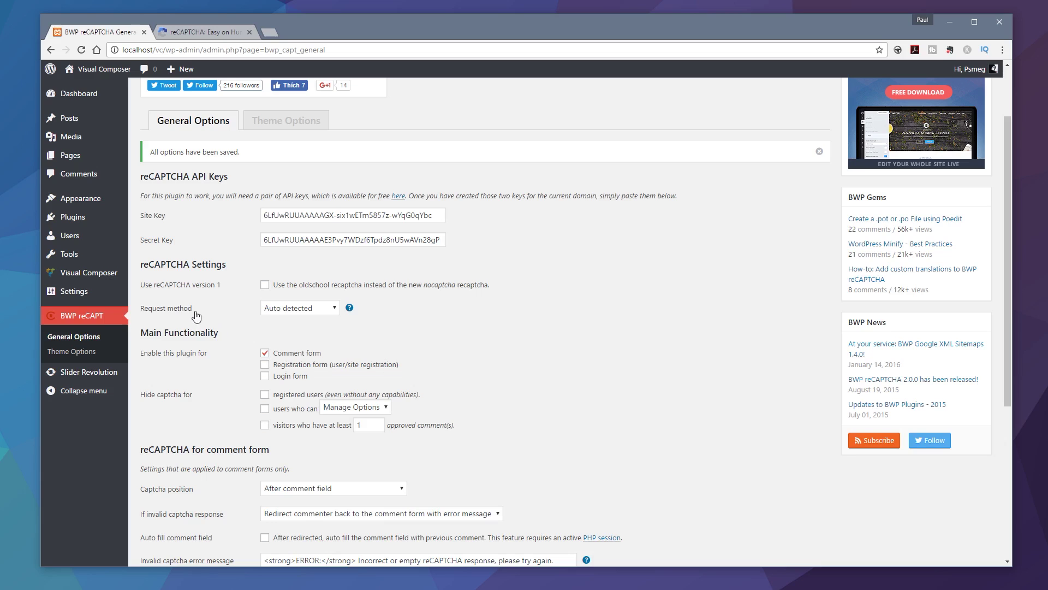
click(299, 309)
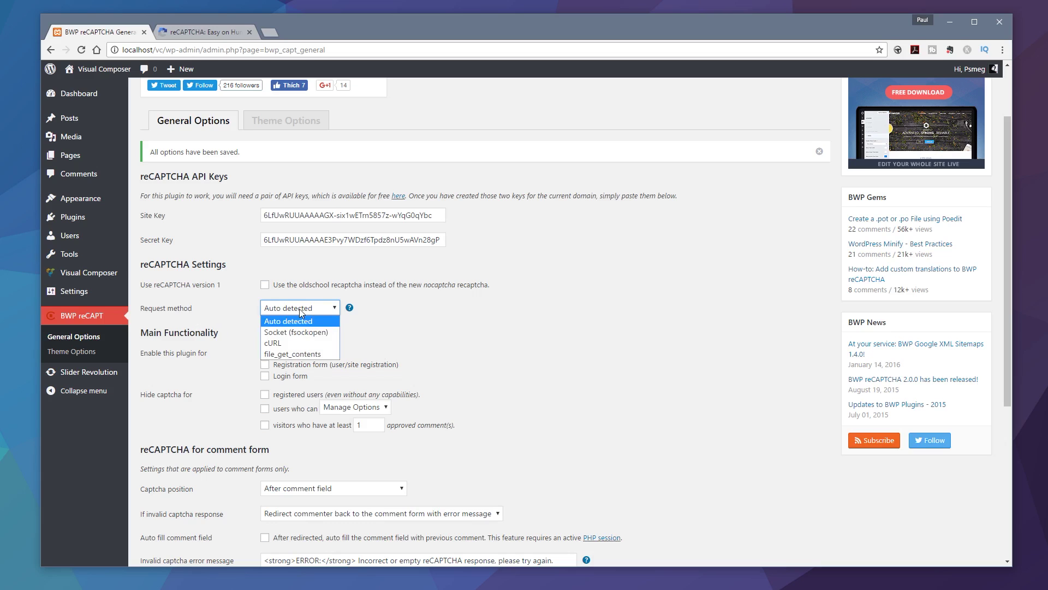
click(421, 328)
mouse_move(352, 311)
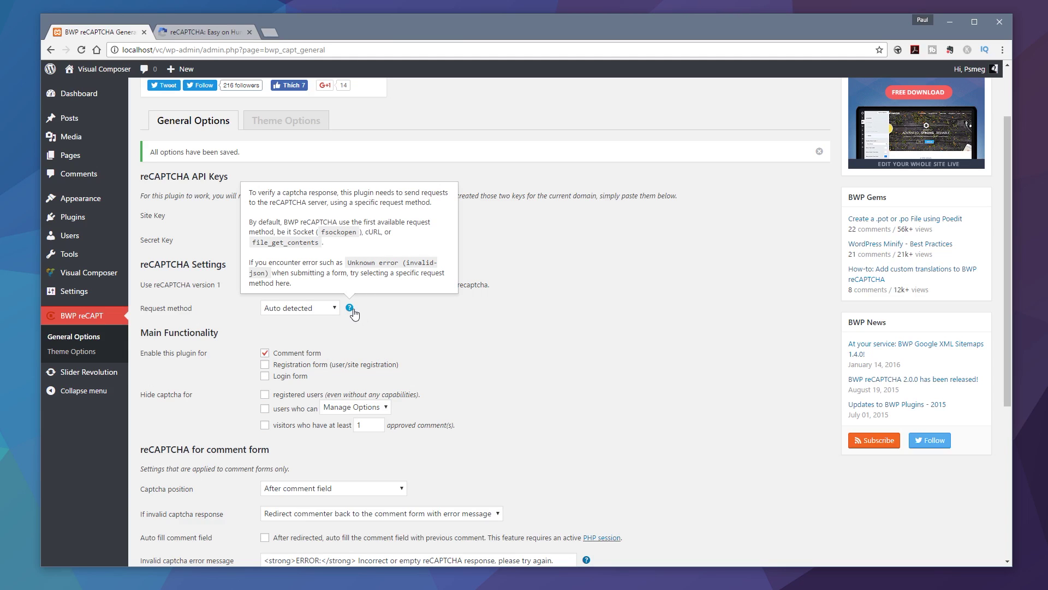
scroll(505, 330, down, 3)
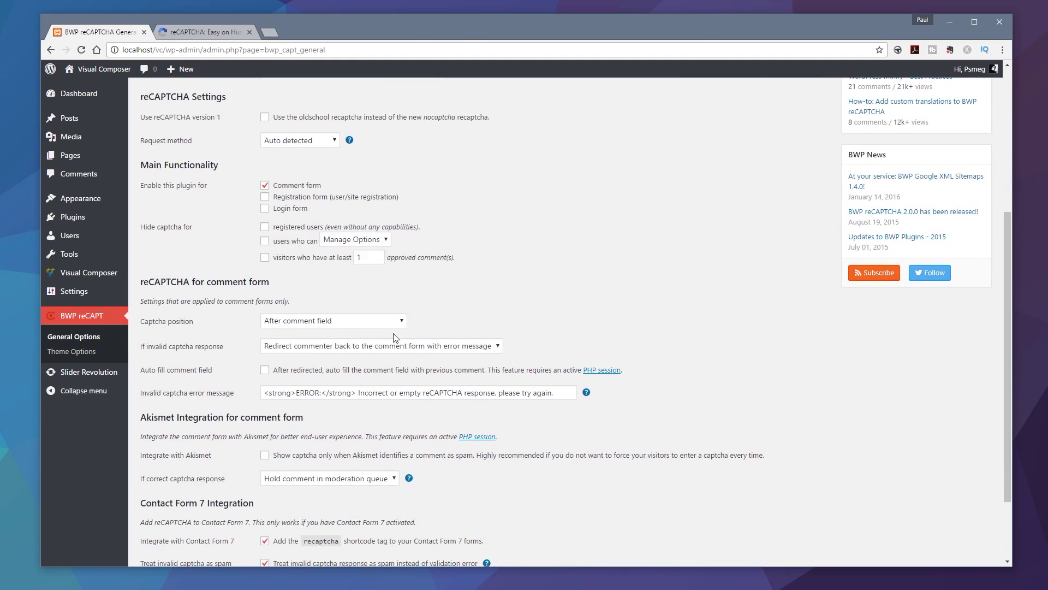
Tick Registration form and Login form under Enable this plugin for, leaving the capability option unchanged
click(265, 198)
click(265, 209)
click(347, 244)
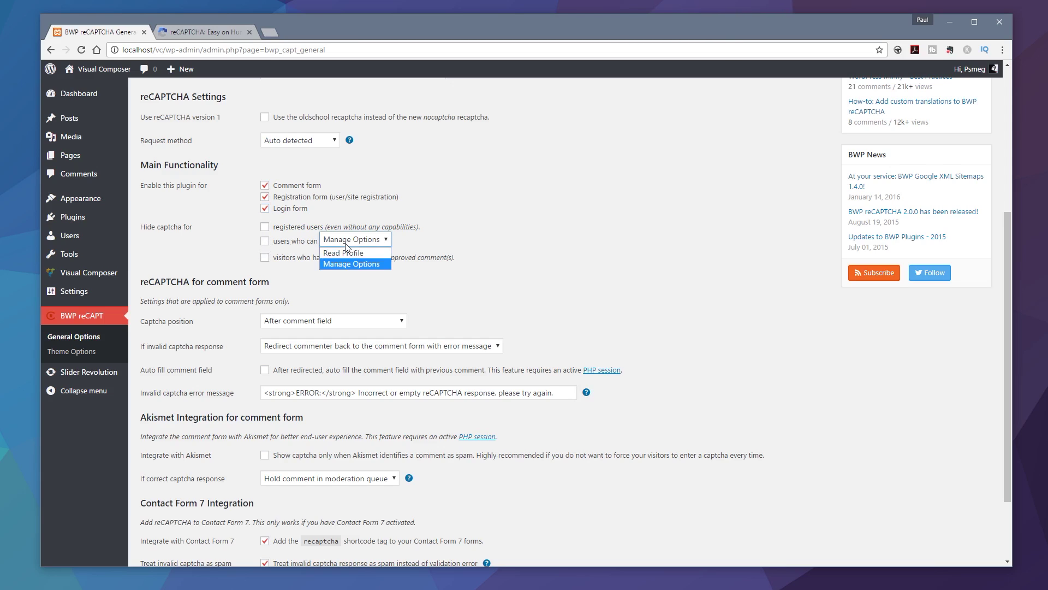
click(495, 289)
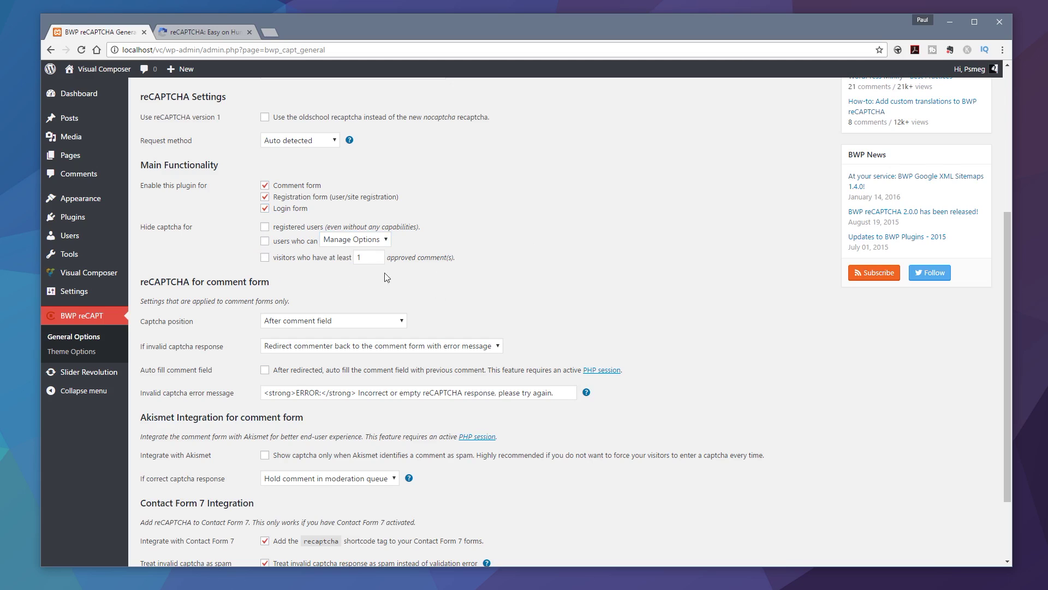
scroll(498, 288, down, 2)
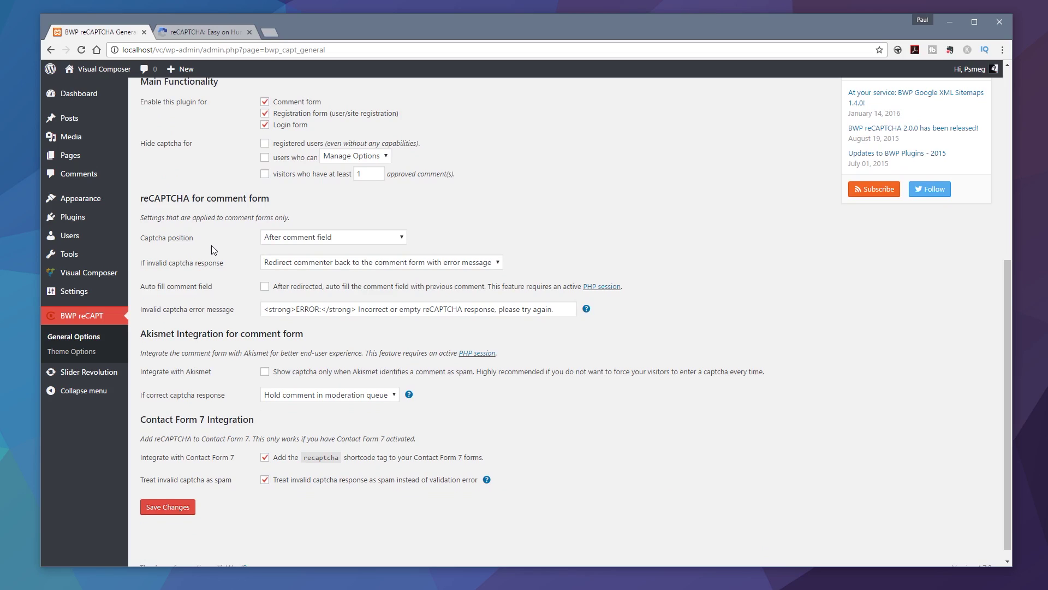
click(297, 240)
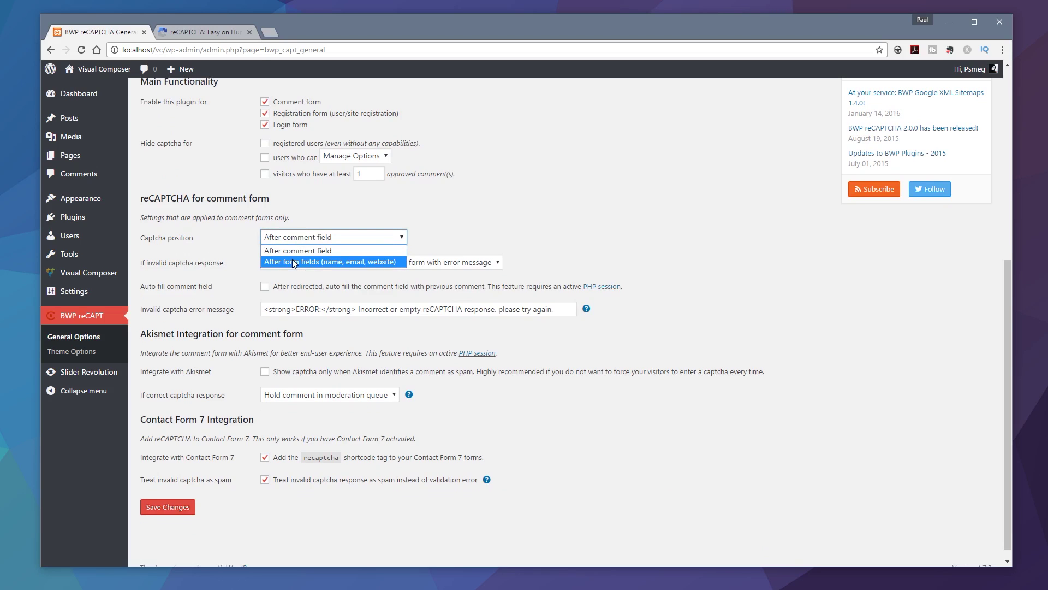
click(298, 250)
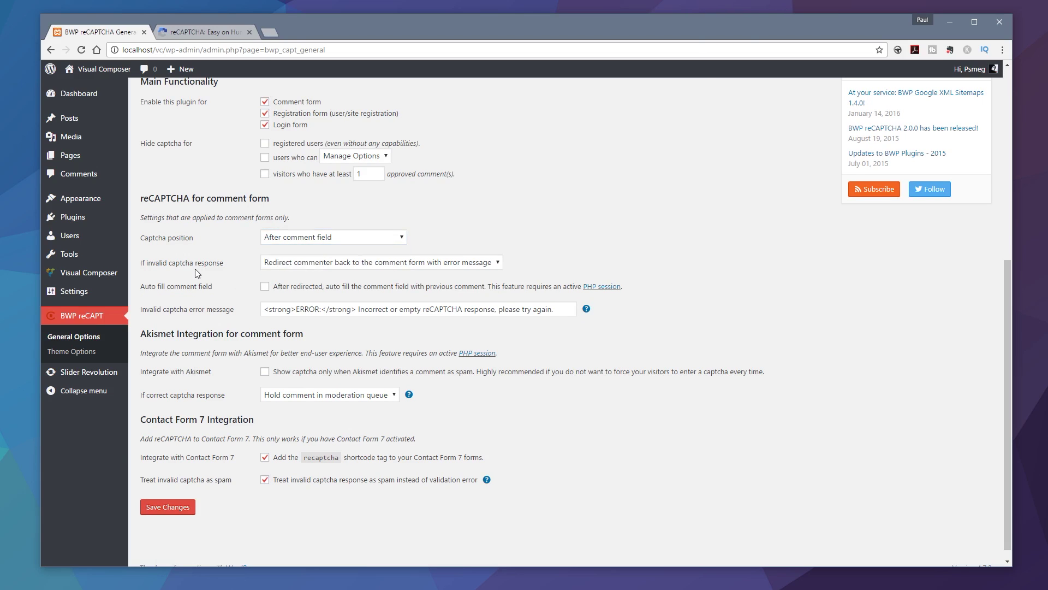
click(268, 265)
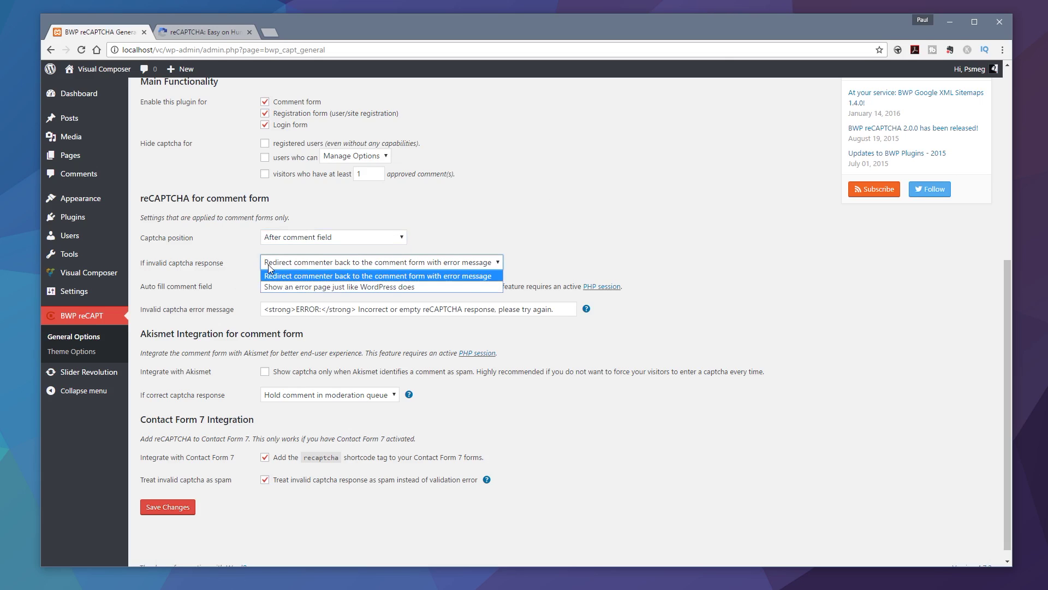
click(270, 276)
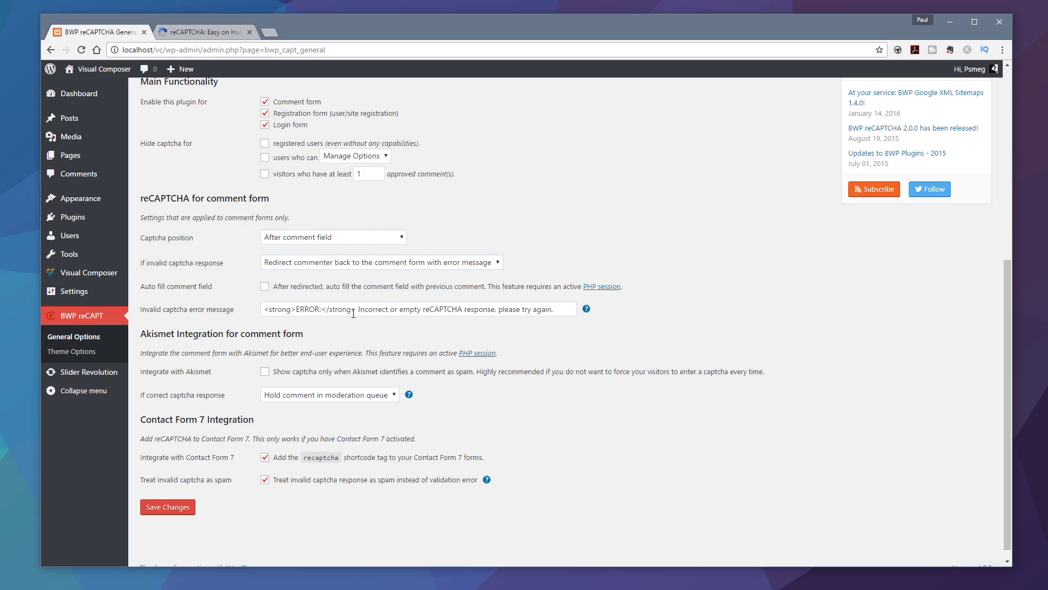
click(287, 309)
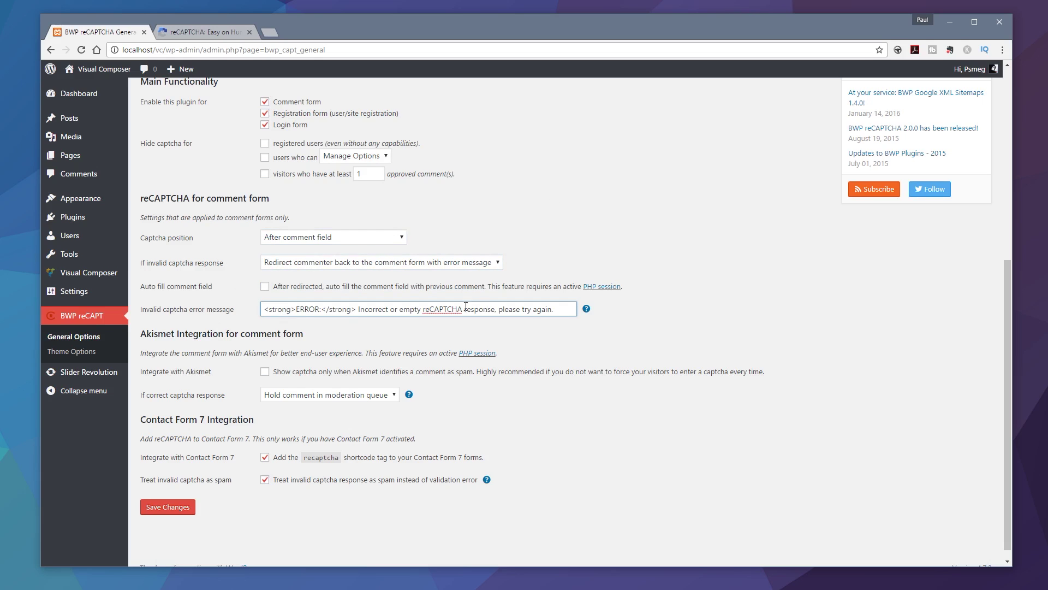
click(648, 299)
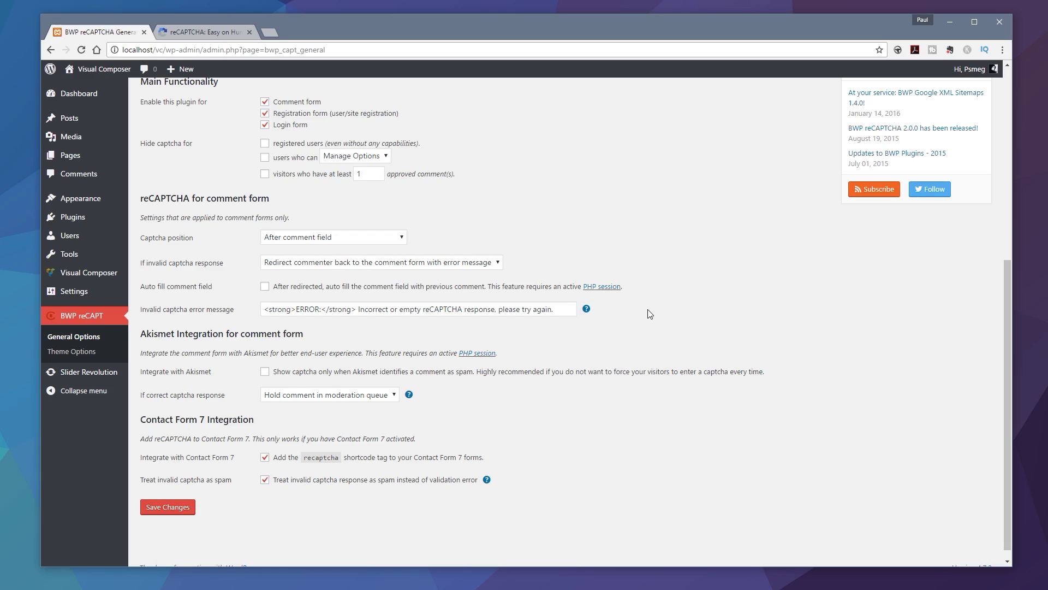
Save the settings with the captcha enabled for comment, registration and login forms
scroll(652, 313, down, 1)
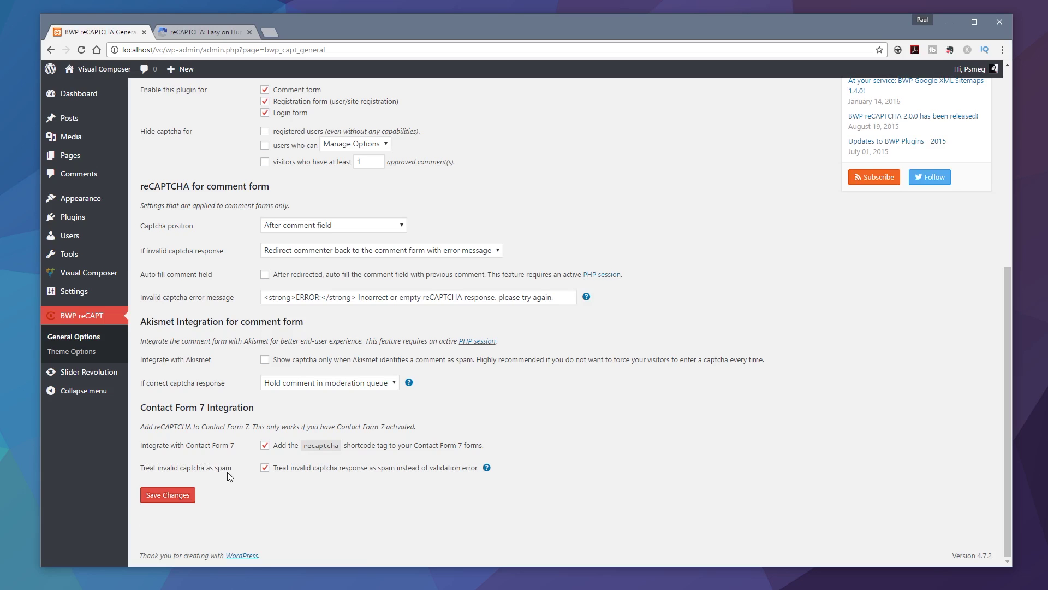
scroll(729, 255, up, 3)
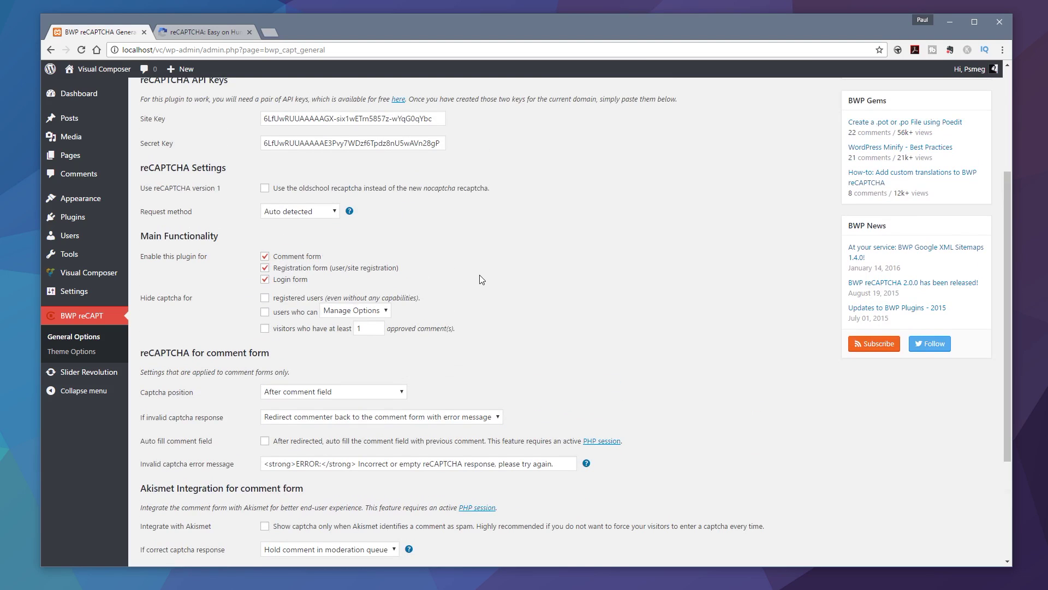
scroll(528, 282, down, 3)
click(168, 495)
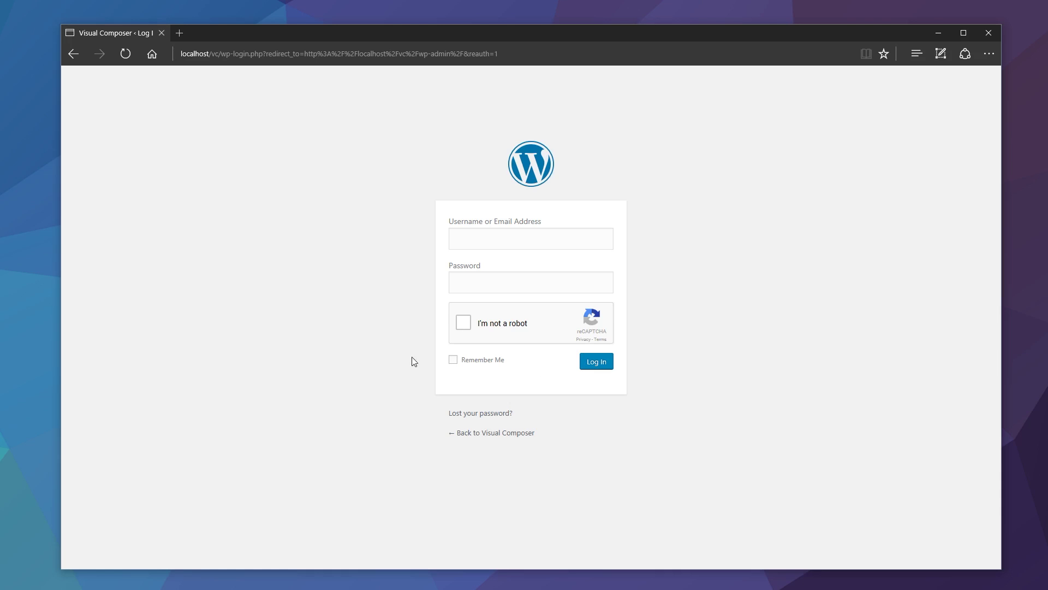
Tick the I'm not a robot checkbox on the WordPress login page
click(462, 324)
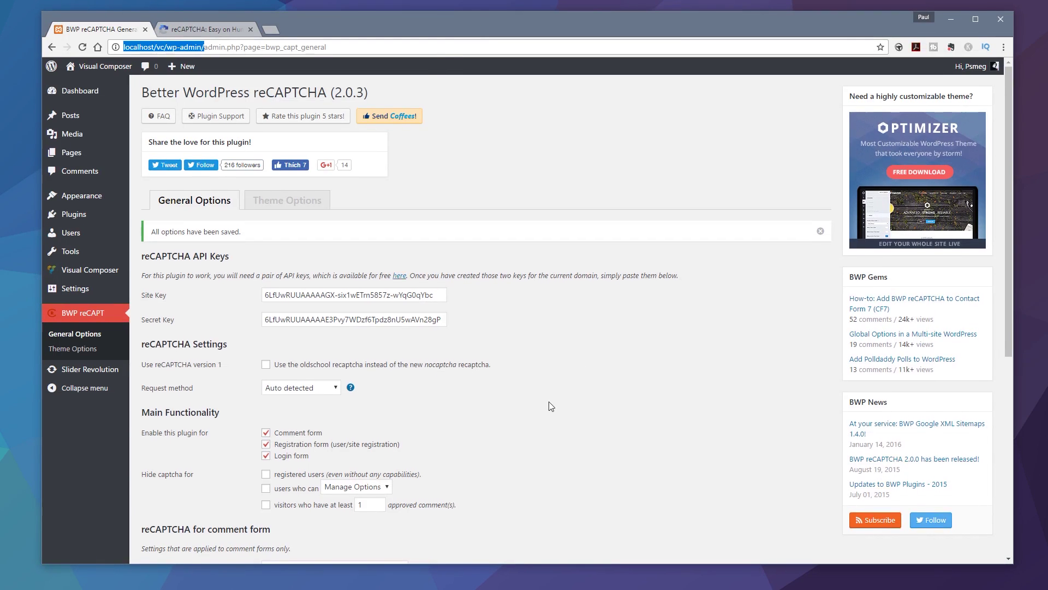
Enable Use reCAPTCHA version 1 and Force https, then save the settings
scroll(549, 404, down, 2)
click(266, 282)
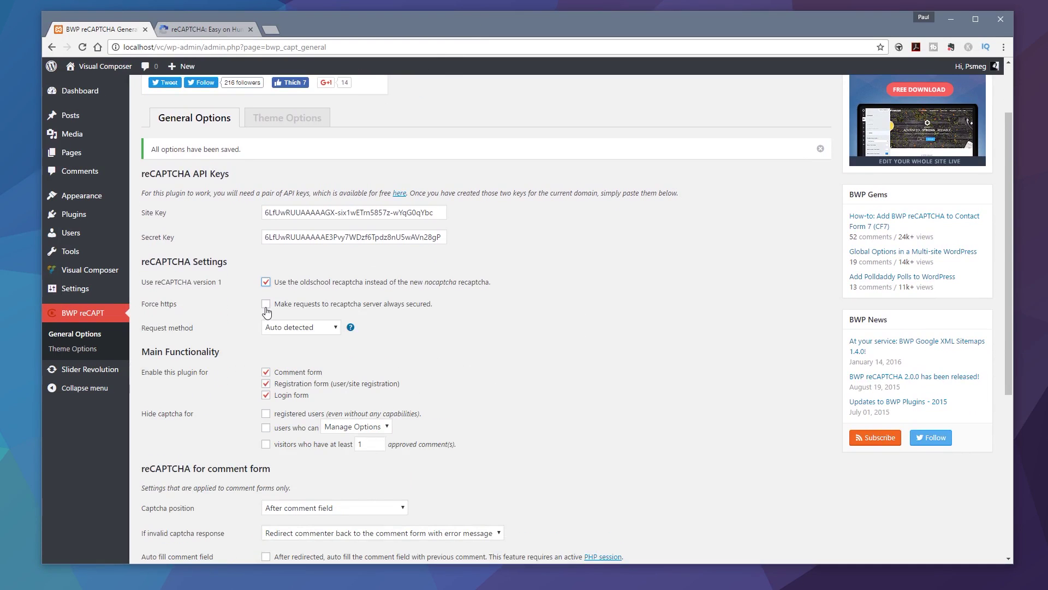
click(266, 305)
scroll(555, 347, down, 3)
scroll(555, 350, down, 3)
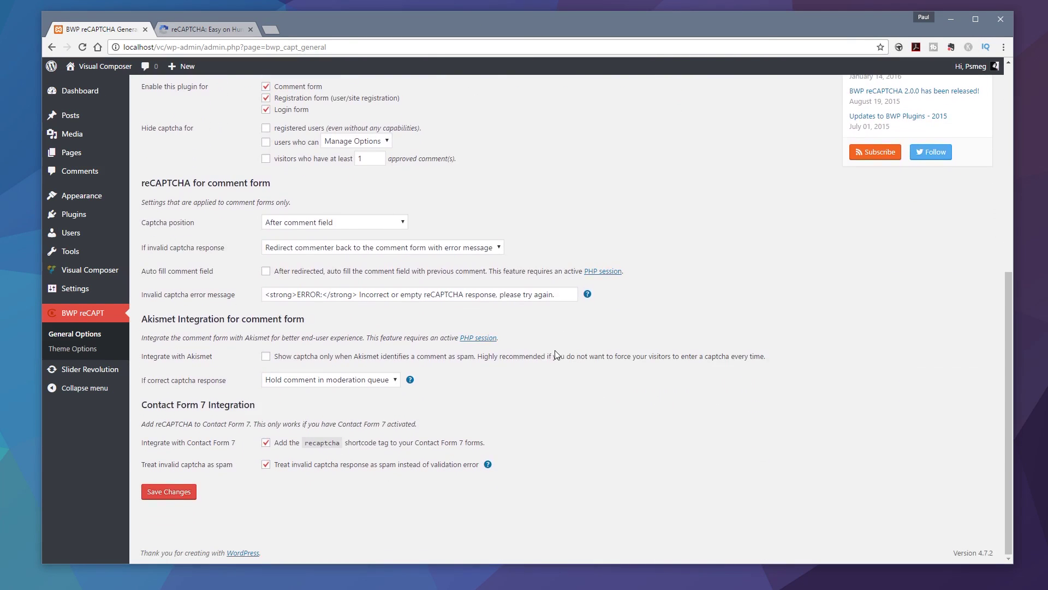
click(168, 491)
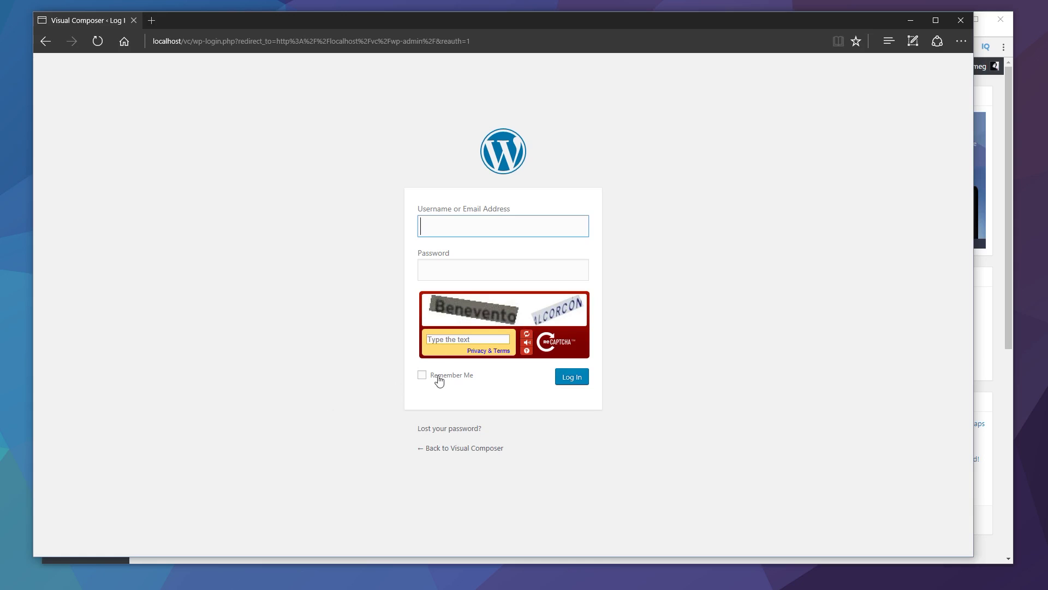
Click into the text answer field of the version 1 captcha on the login page
click(445, 341)
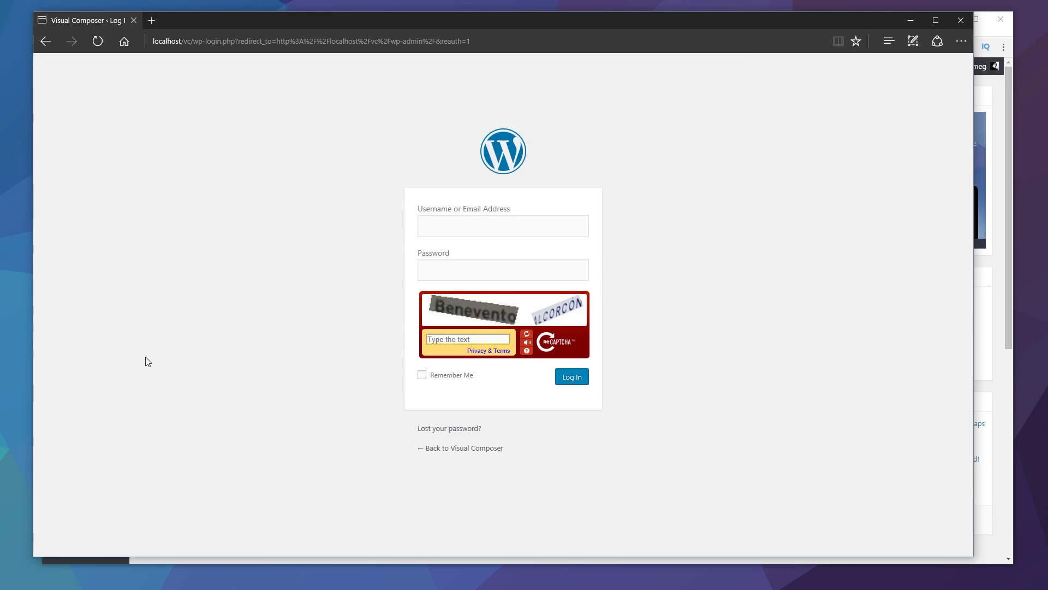
click(908, 22)
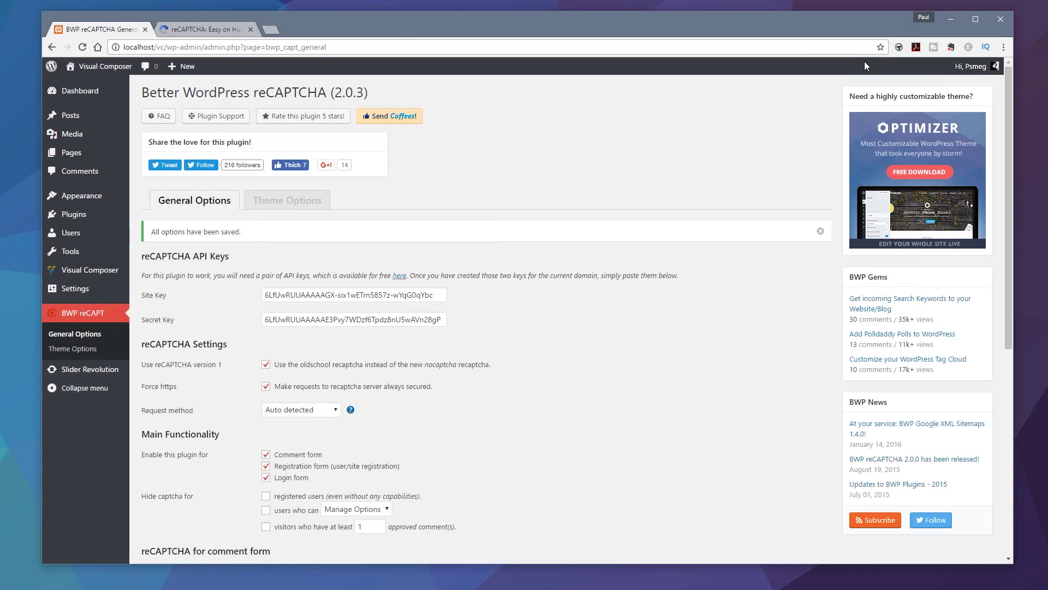